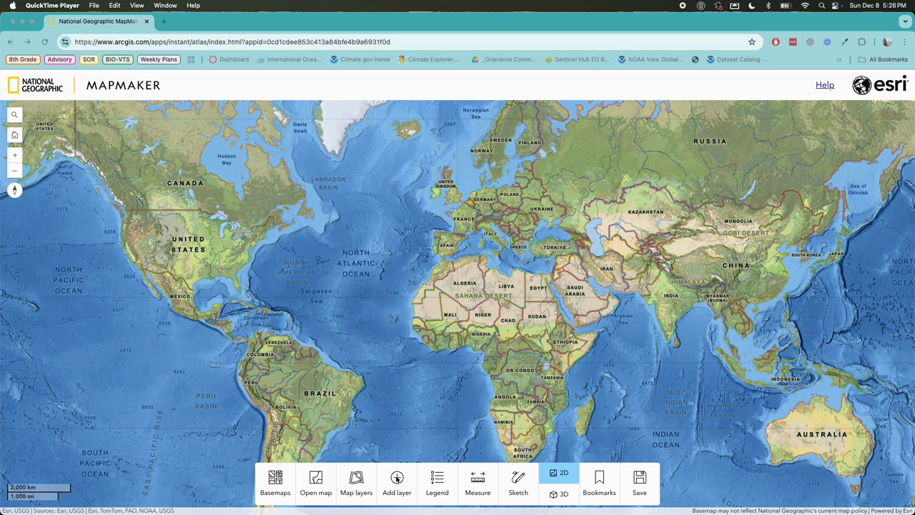
Step: Add the Tectonic Plate Boundaries layer to the map and close the layer library
{"action": "left_click", "coordinate": [398, 481]}
{"action": "left_click", "coordinate": [396, 479]}
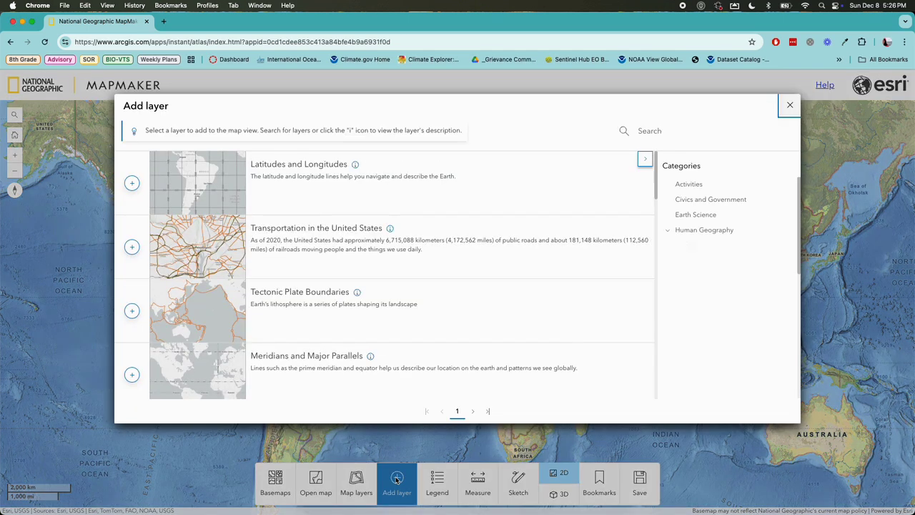
{"action": "left_click", "coordinate": [132, 311]}
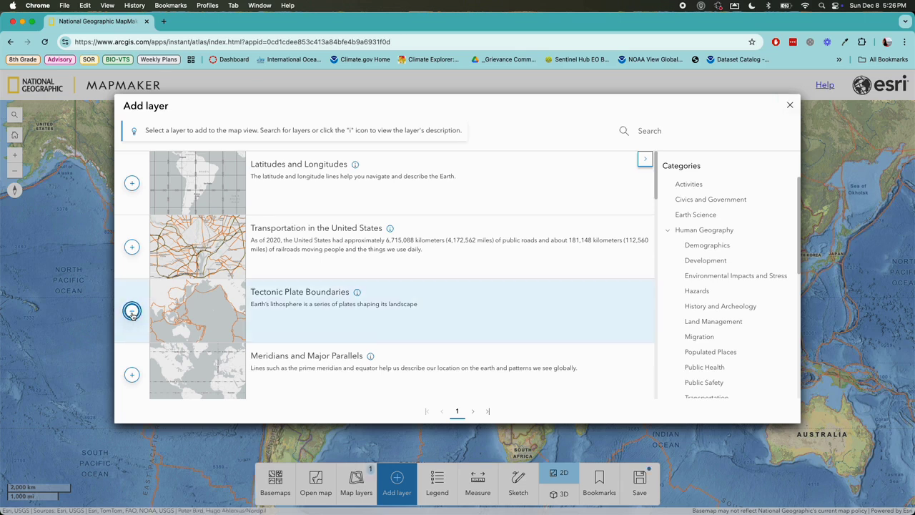
{"action": "left_click", "coordinate": [789, 105]}
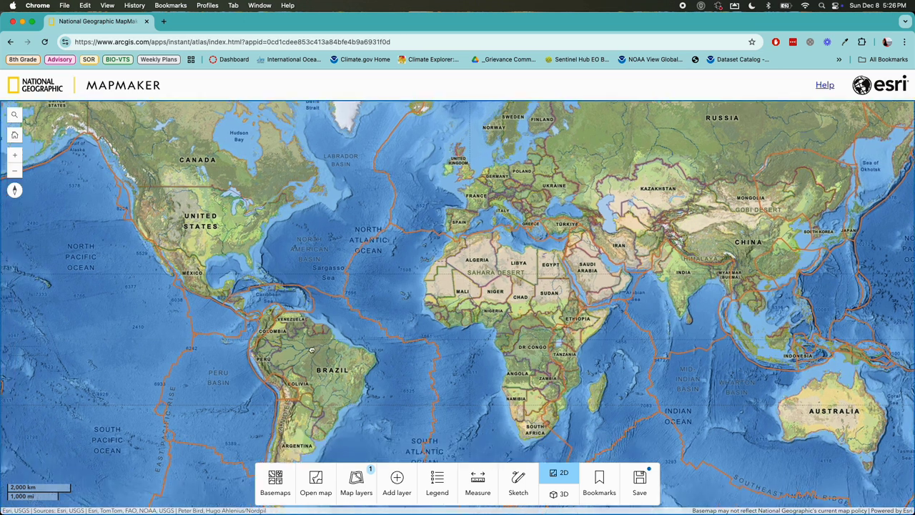
Step: Add the Volcanic Eruptions (Significant) layer to the map and open the legend
{"action": "left_click_drag", "start_coordinate": [291, 379], "coordinate": [289, 334]}
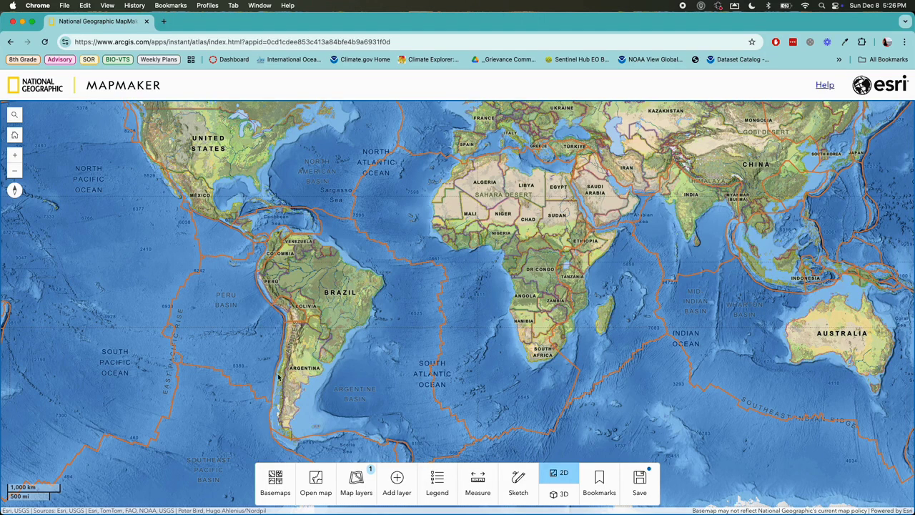
{"action": "left_click", "coordinate": [15, 154]}
{"action": "left_click_drag", "start_coordinate": [168, 309], "coordinate": [407, 302]}
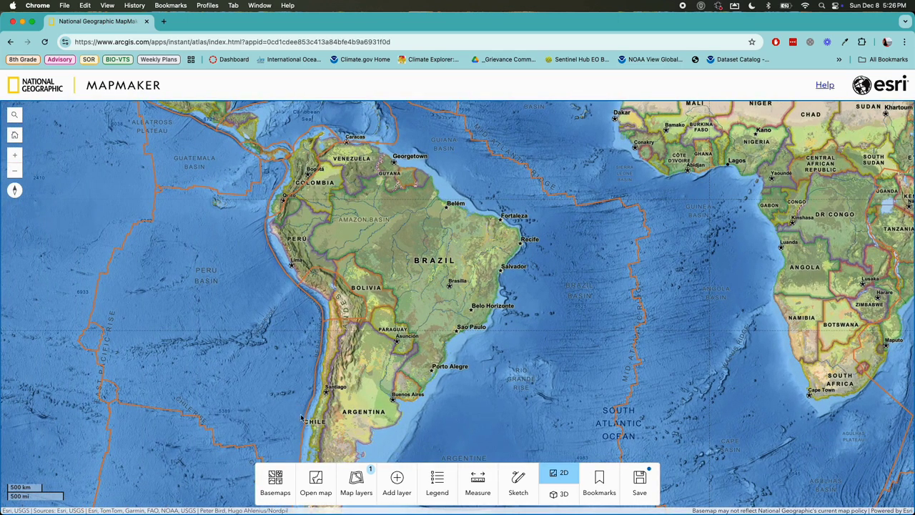
{"action": "left_click_drag", "start_coordinate": [353, 357], "coordinate": [391, 240]}
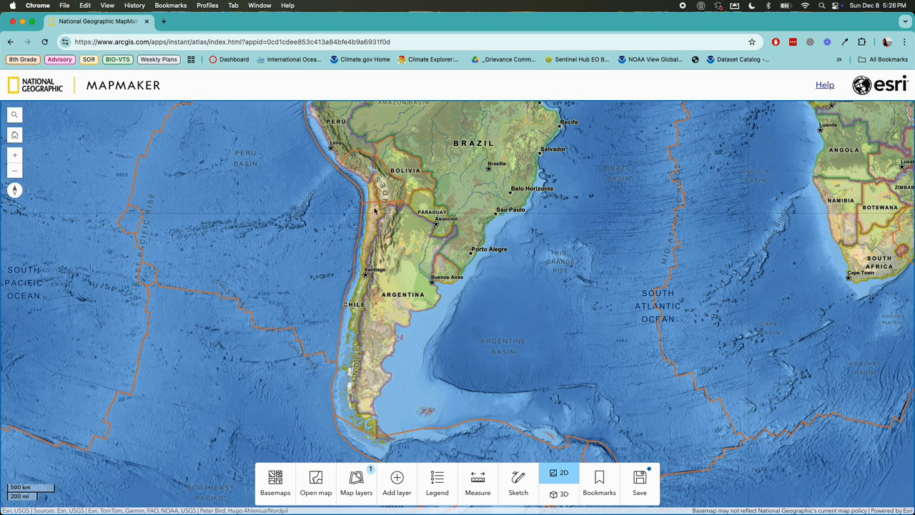
{"action": "left_click", "coordinate": [397, 479]}
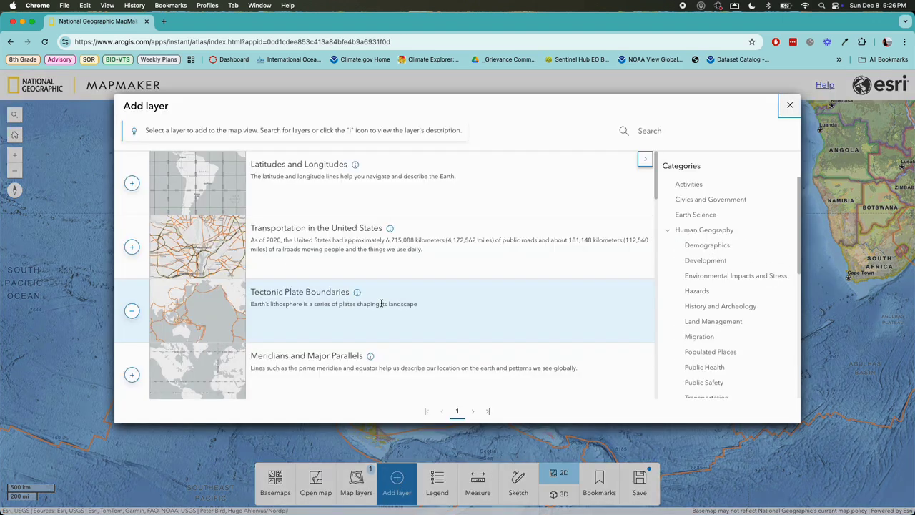
{"action": "scroll", "coordinate": [276, 301], "scroll_direction": "down", "scroll_amount": 5}
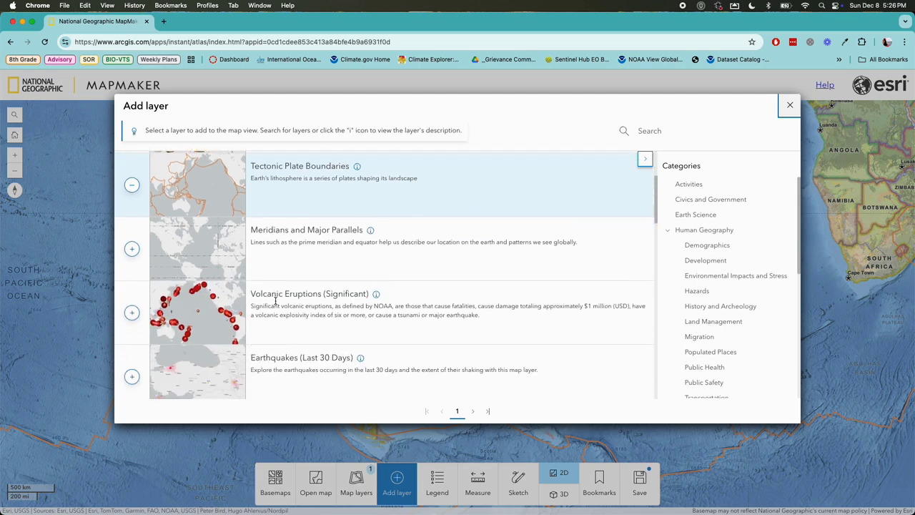
{"action": "left_click", "coordinate": [131, 233]}
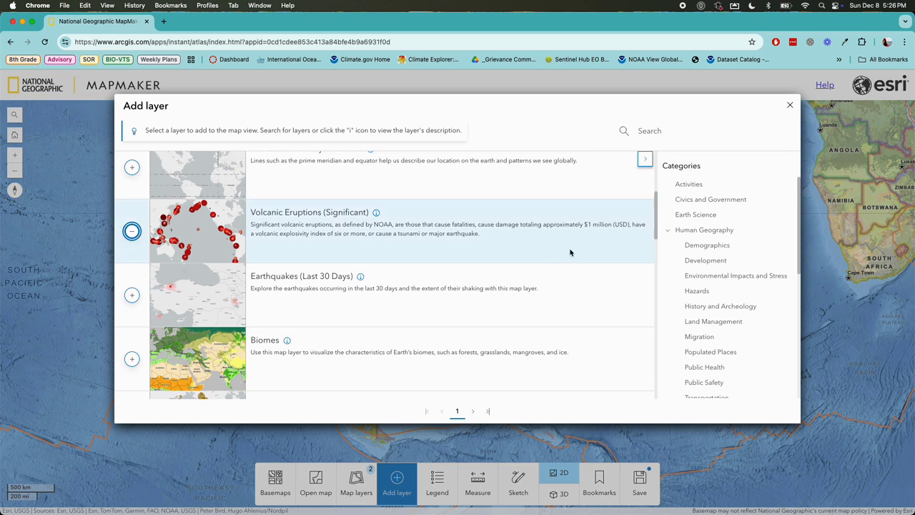
{"action": "left_click", "coordinate": [792, 106]}
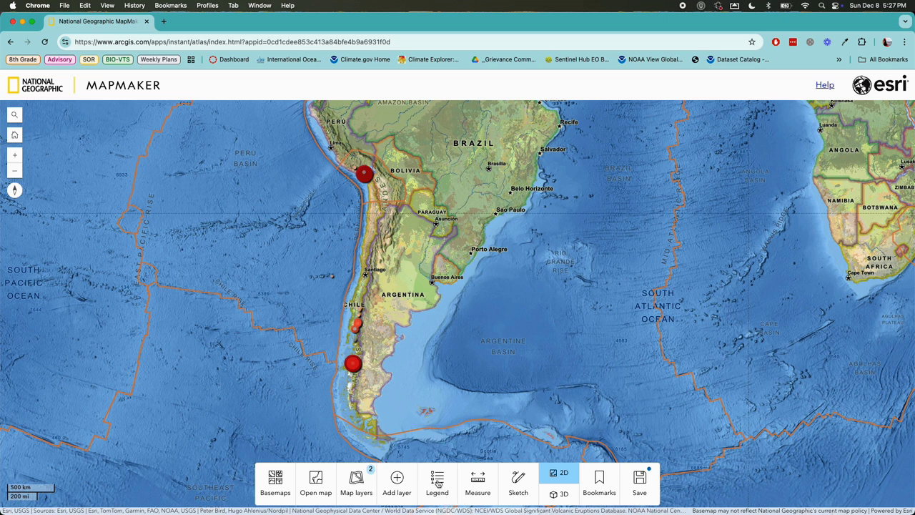
{"action": "left_click", "coordinate": [438, 484]}
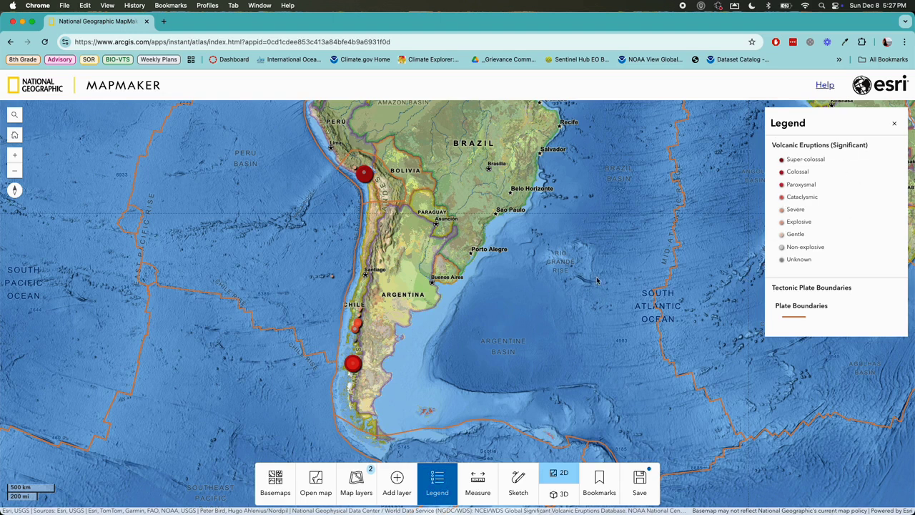
Step: Add the Earthquakes (Last 30 Days) layer to the map and open the legend
{"action": "left_click", "coordinate": [397, 480]}
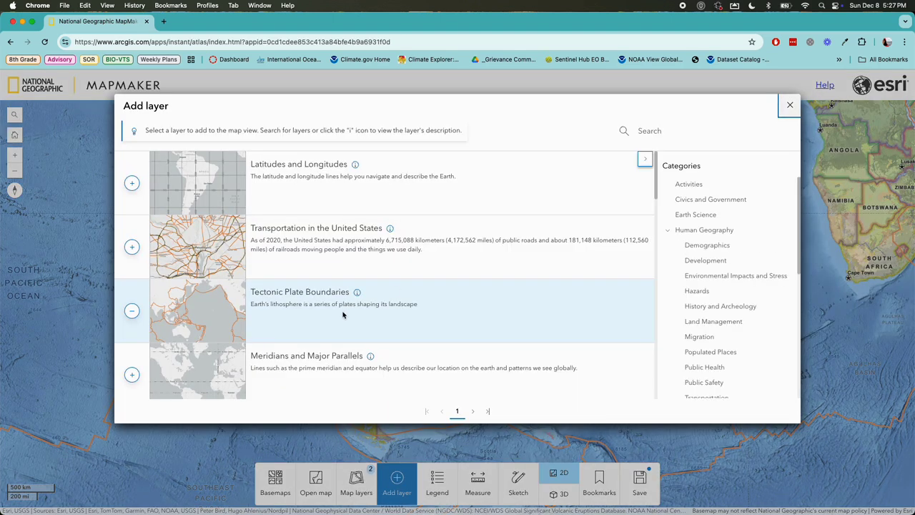
{"action": "scroll", "coordinate": [343, 314], "scroll_direction": "down", "scroll_amount": 5}
{"action": "scroll", "coordinate": [343, 314], "scroll_direction": "down", "scroll_amount": 1}
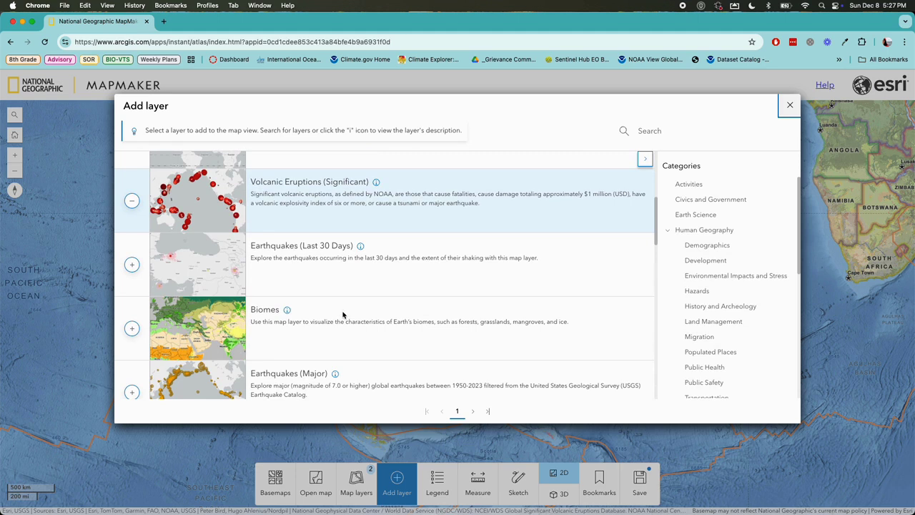
{"action": "left_click", "coordinate": [132, 264]}
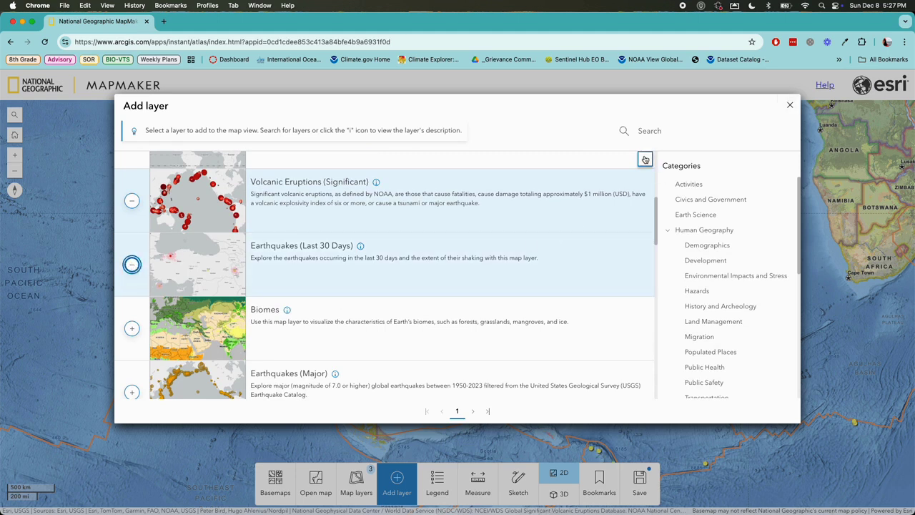
{"action": "left_click", "coordinate": [789, 107]}
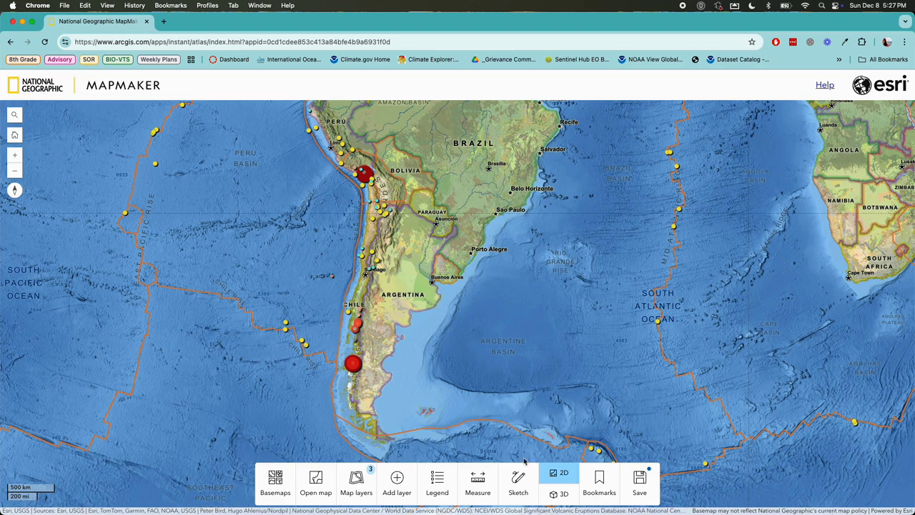
{"action": "left_click", "coordinate": [437, 483]}
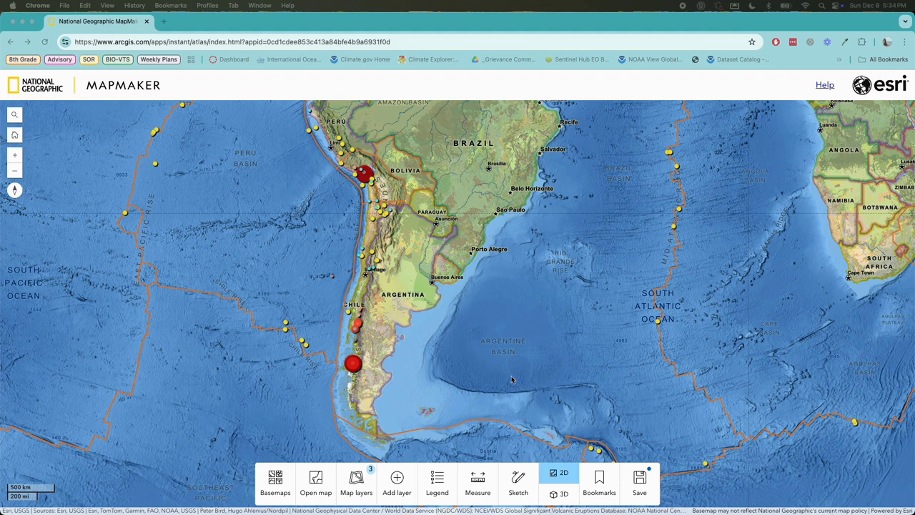
Step: Plot an elevation profile from the Pacific across the plate boundary to the Andes just north of Santiago
{"action": "left_click", "coordinate": [480, 486]}
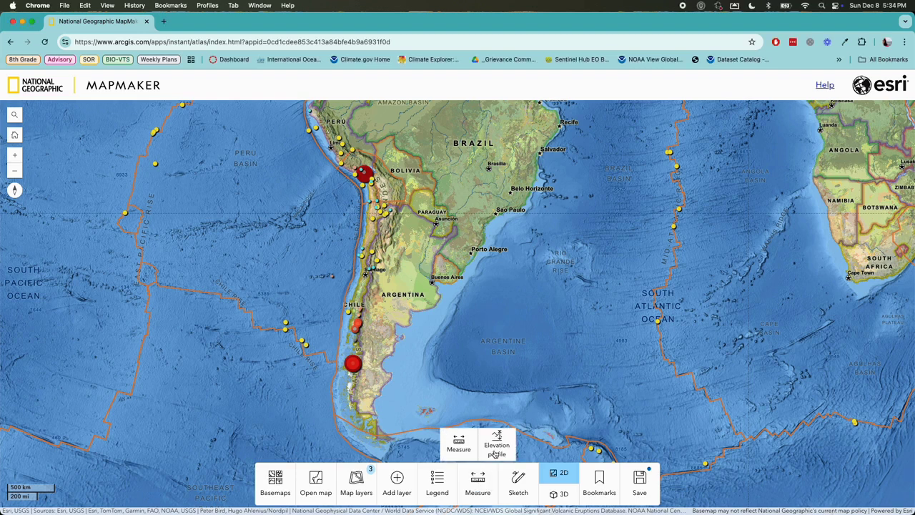
{"action": "left_click", "coordinate": [496, 450]}
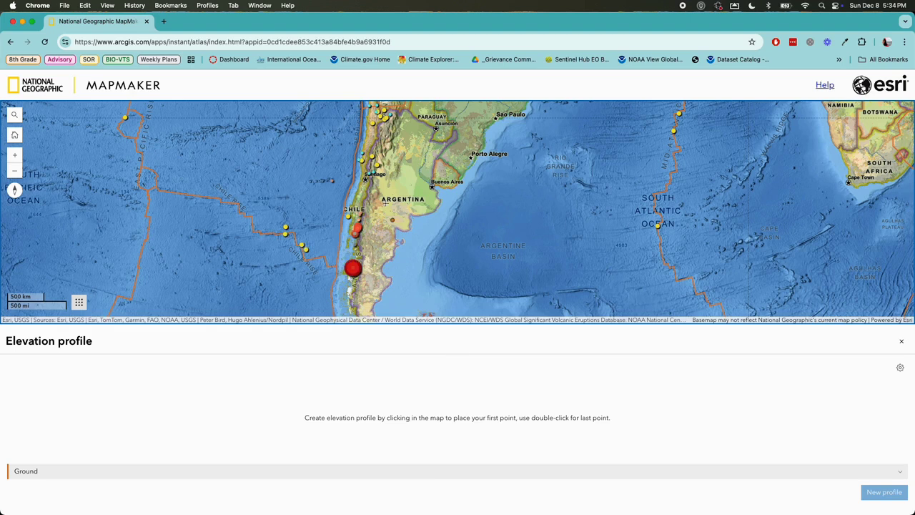
{"action": "left_click", "coordinate": [345, 159]}
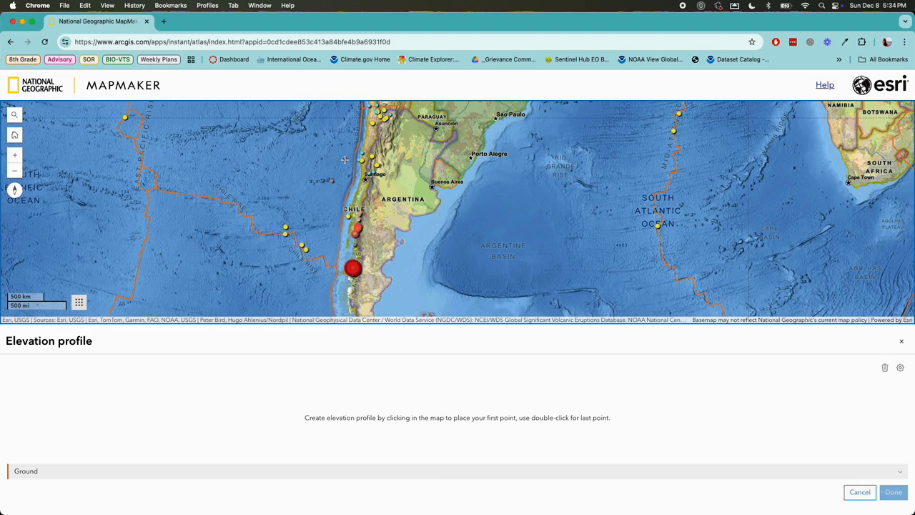
{"action": "double_click", "coordinate": [366, 159]}
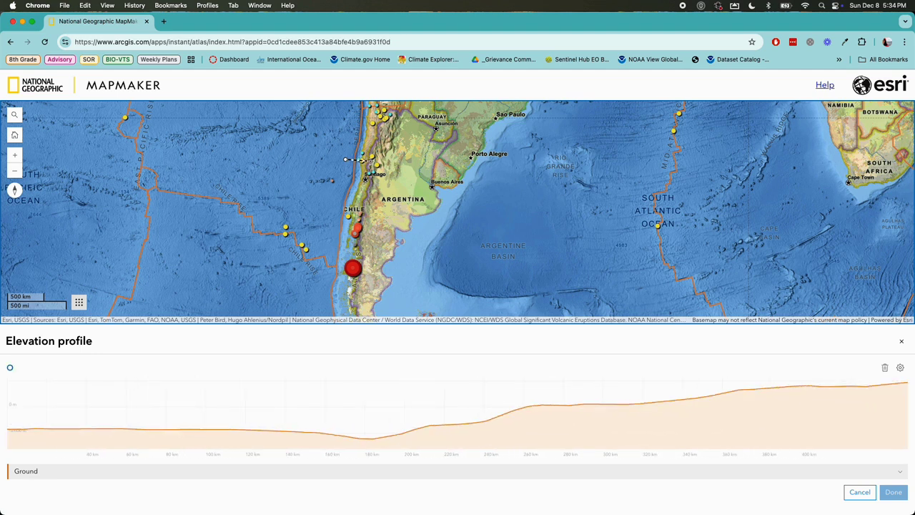
{"action": "double_click", "coordinate": [369, 161]}
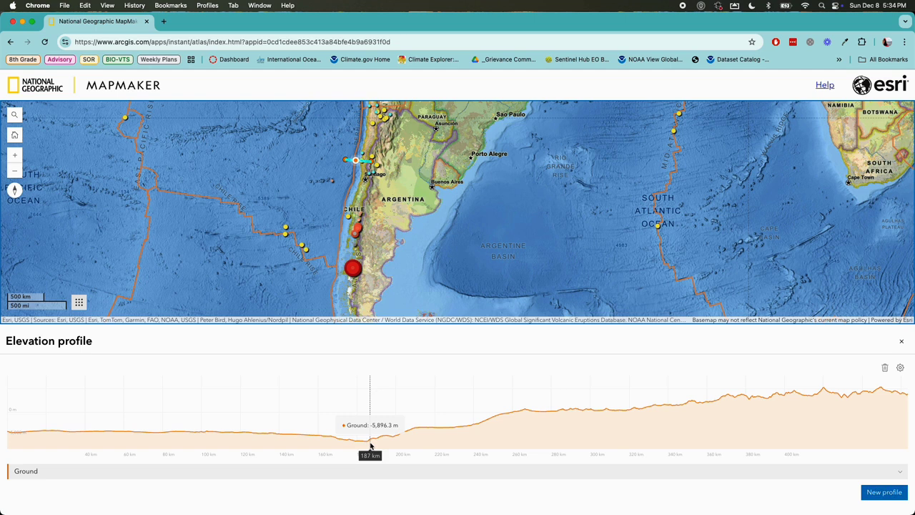
Step: Compare the elevation profile with the trench and mountains off central Chile, and close the profile
{"action": "scroll", "coordinate": [383, 249], "scroll_direction": "up", "scroll_amount": 5}
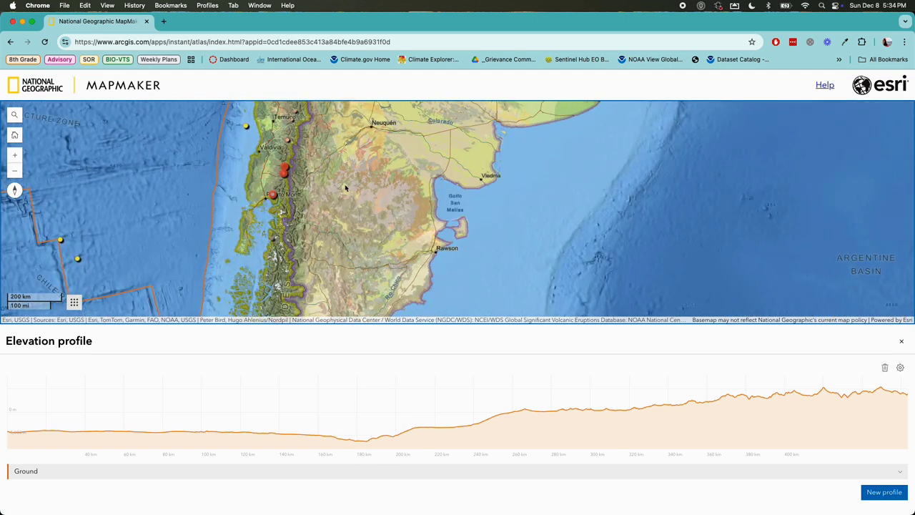
{"action": "left_click_drag", "start_coordinate": [309, 206], "coordinate": [295, 309]}
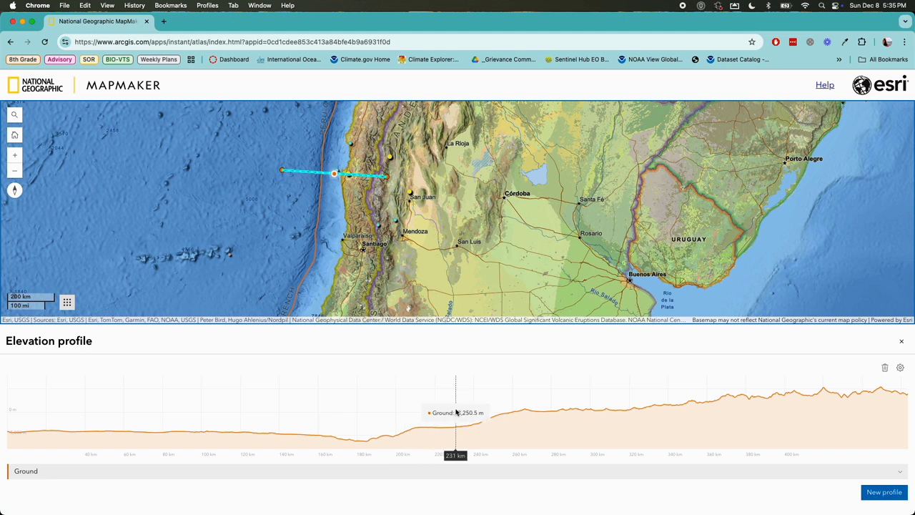
{"action": "left_click", "coordinate": [901, 341]}
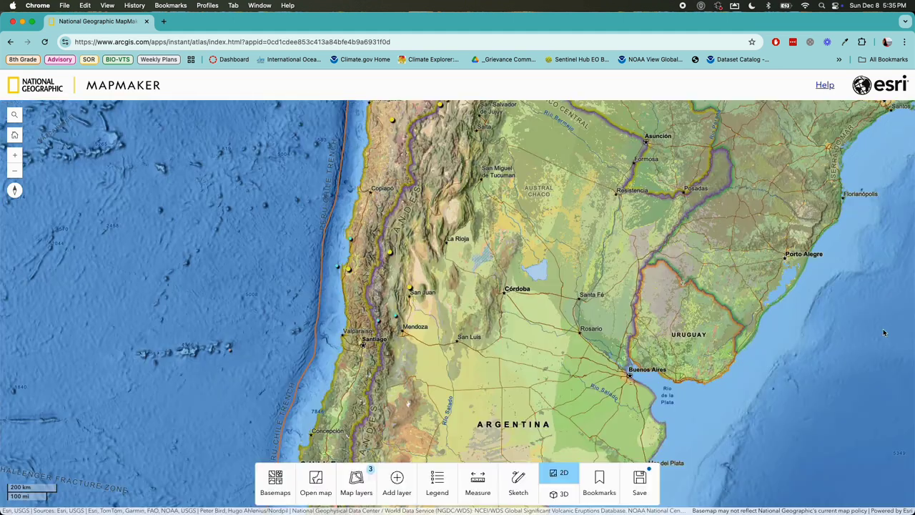
Step: Plot an elevation profile across the Mid-Atlantic Ridge plate boundary in the South Atlantic, examine it and close it
{"action": "left_click_drag", "start_coordinate": [884, 332], "coordinate": [379, 309]}
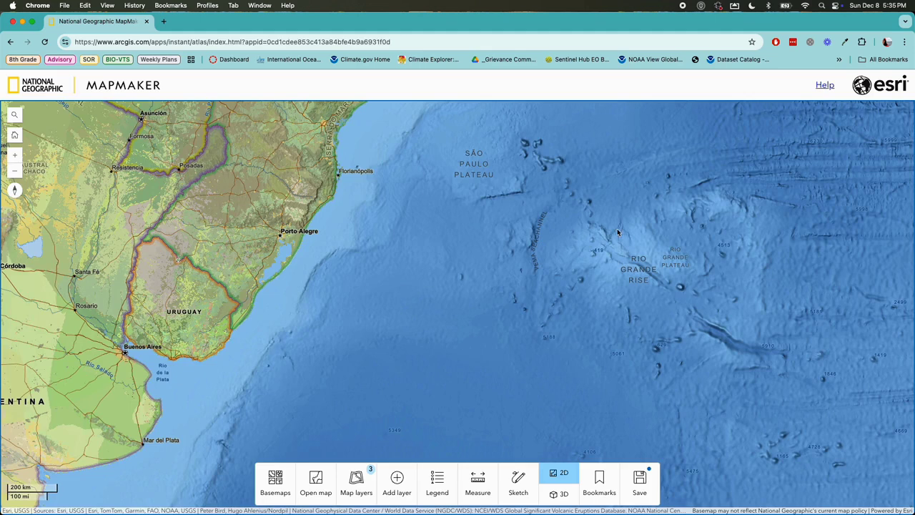
{"action": "scroll", "coordinate": [617, 228], "scroll_direction": "down", "scroll_amount": 4}
{"action": "left_click_drag", "start_coordinate": [584, 270], "coordinate": [493, 279]}
{"action": "scroll", "coordinate": [518, 280], "scroll_direction": "up", "scroll_amount": 1}
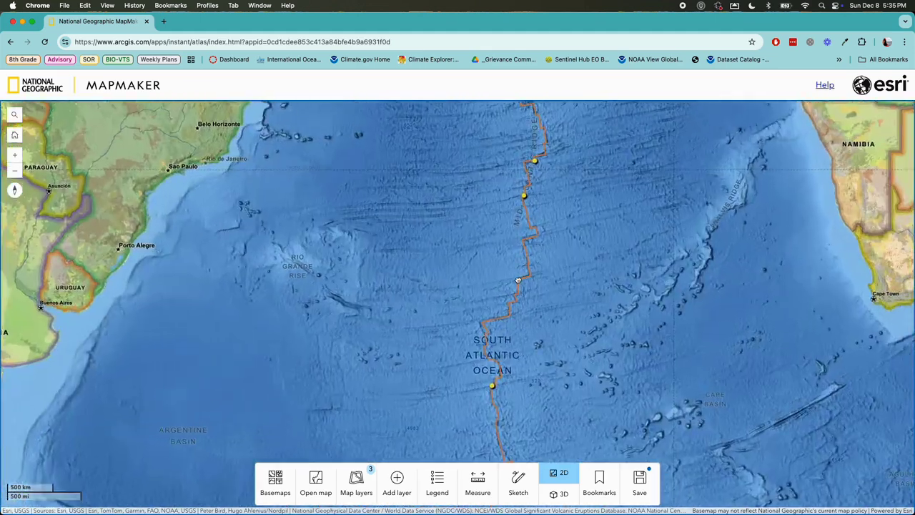
{"action": "scroll", "coordinate": [518, 280], "scroll_direction": "up", "scroll_amount": 2}
{"action": "scroll", "coordinate": [569, 274], "scroll_direction": "up", "scroll_amount": 1}
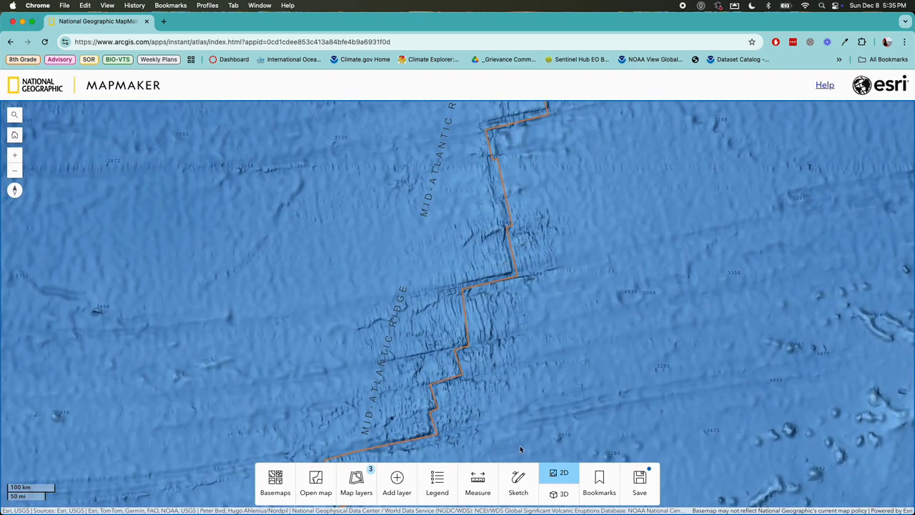
{"action": "left_click", "coordinate": [477, 484]}
{"action": "left_click", "coordinate": [496, 444]}
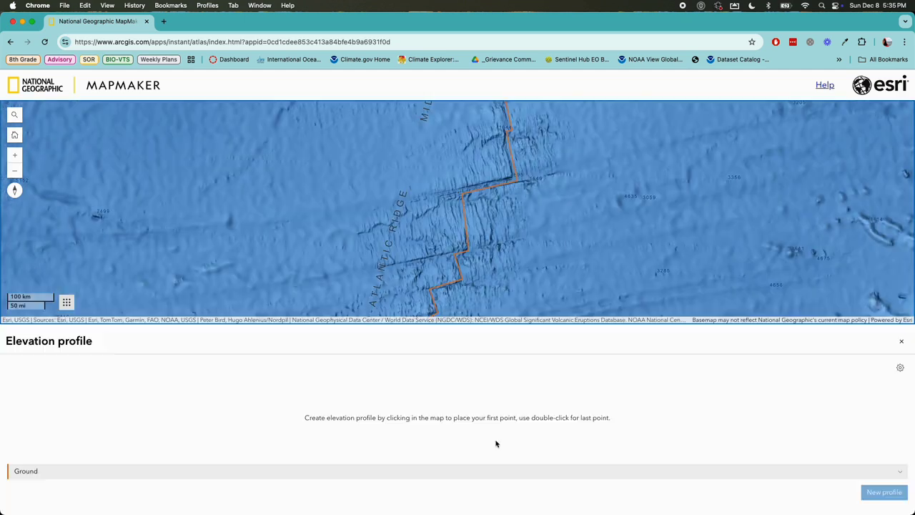
{"action": "left_click", "coordinate": [406, 231]}
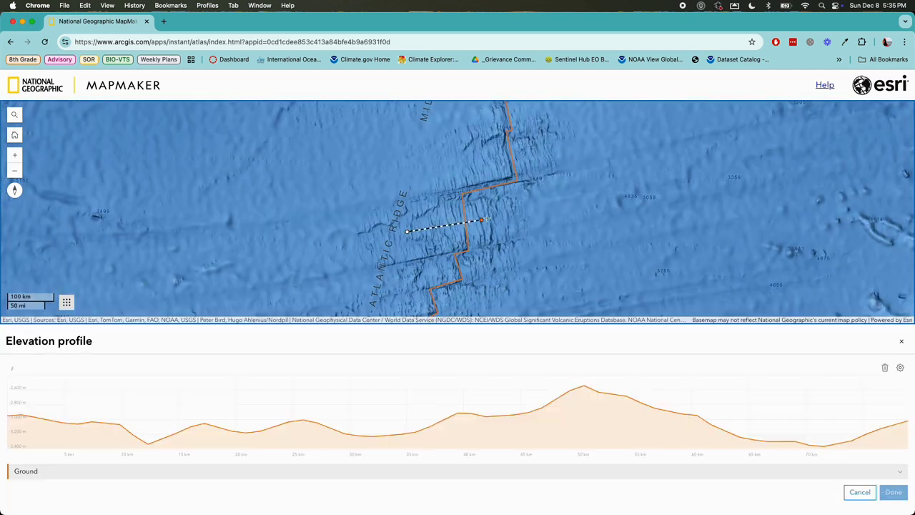
{"action": "double_click", "coordinate": [532, 209]}
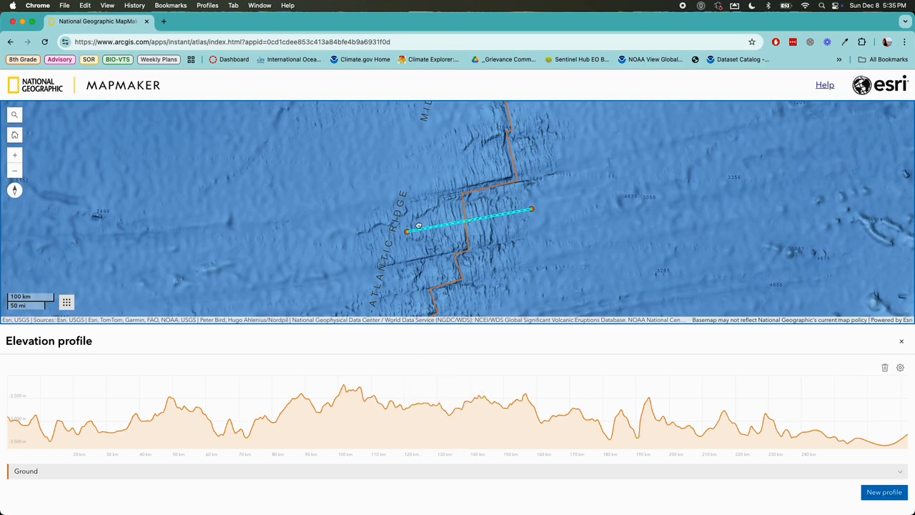
{"action": "left_click_drag", "start_coordinate": [418, 226], "coordinate": [419, 198]}
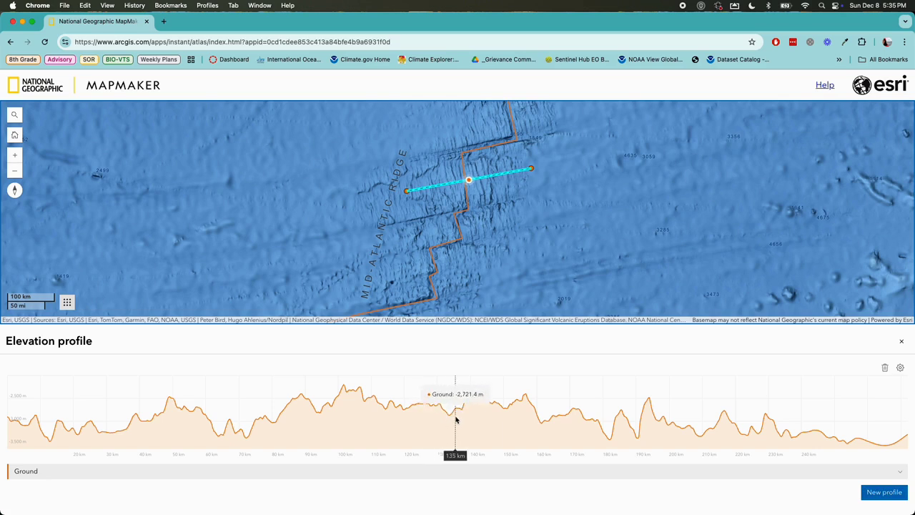
{"action": "left_click", "coordinate": [900, 342]}
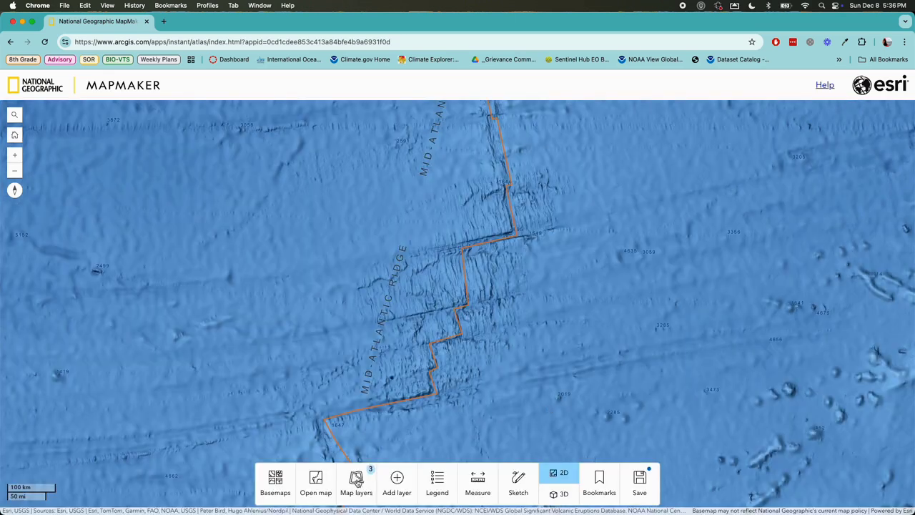
Step: Try the Oceans and Topographic basemaps, examine the Andes around Santiago, and return to the National Geographic basemap
{"action": "left_click", "coordinate": [277, 485]}
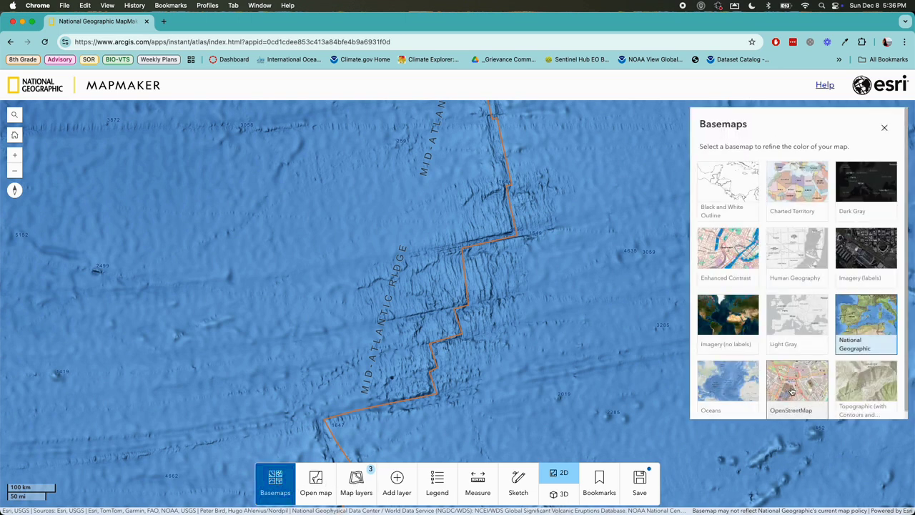
{"action": "left_click", "coordinate": [740, 388]}
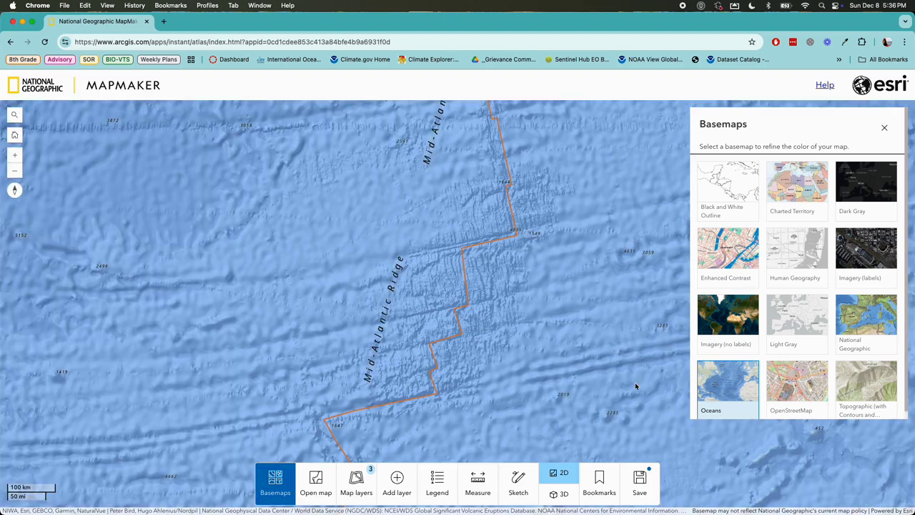
{"action": "left_click", "coordinate": [865, 386]}
{"action": "scroll", "coordinate": [602, 325], "scroll_direction": "down", "scroll_amount": 5}
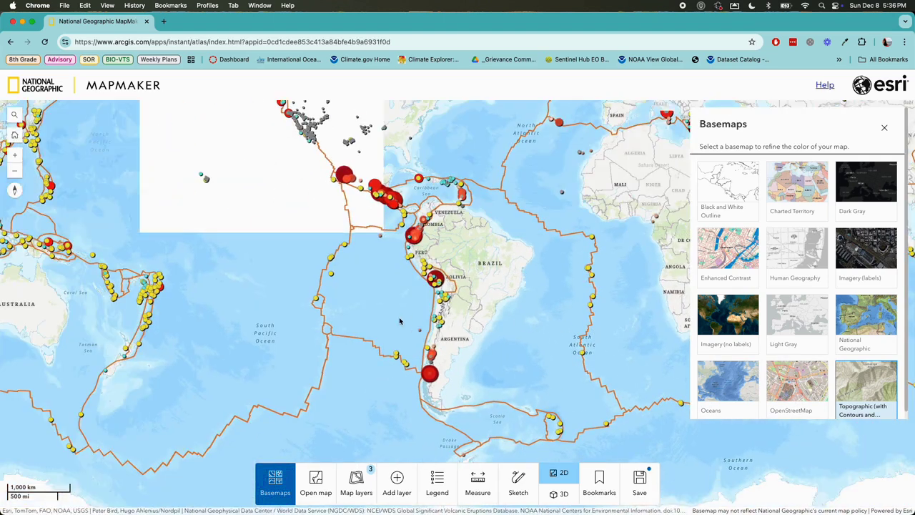
{"action": "scroll", "coordinate": [401, 332], "scroll_direction": "up", "scroll_amount": 4}
{"action": "scroll", "coordinate": [403, 344], "scroll_direction": "up", "scroll_amount": 2}
{"action": "scroll", "coordinate": [409, 345], "scroll_direction": "up", "scroll_amount": 4}
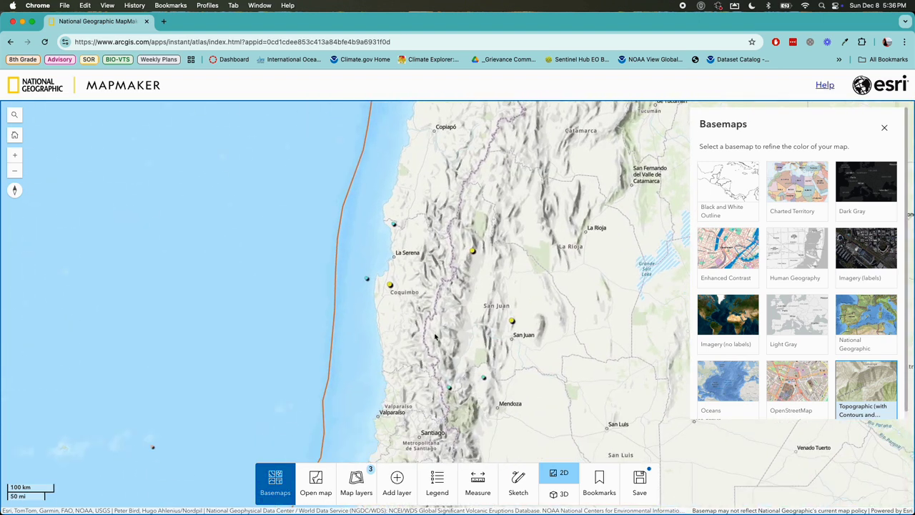
{"action": "left_click", "coordinate": [866, 328]}
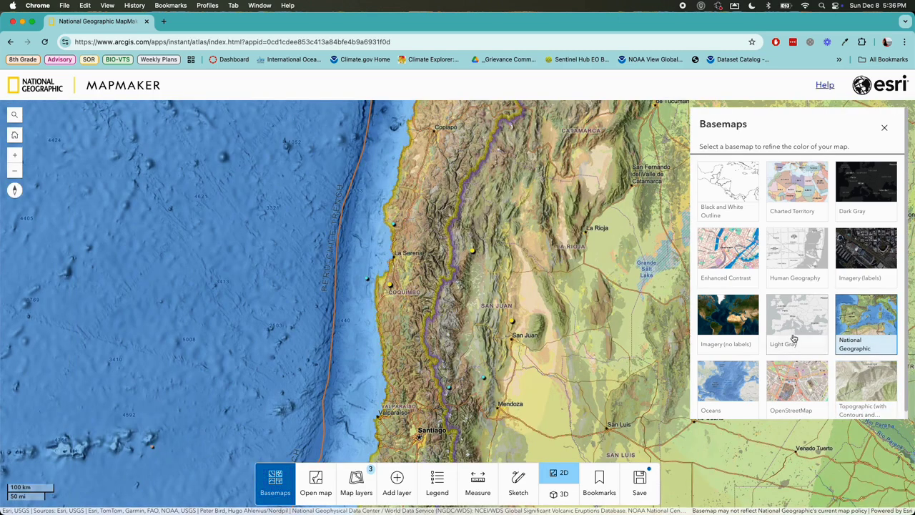
Step: Set the basemap to Imagery (no labels) and close the basemap gallery
{"action": "left_click", "coordinate": [719, 331]}
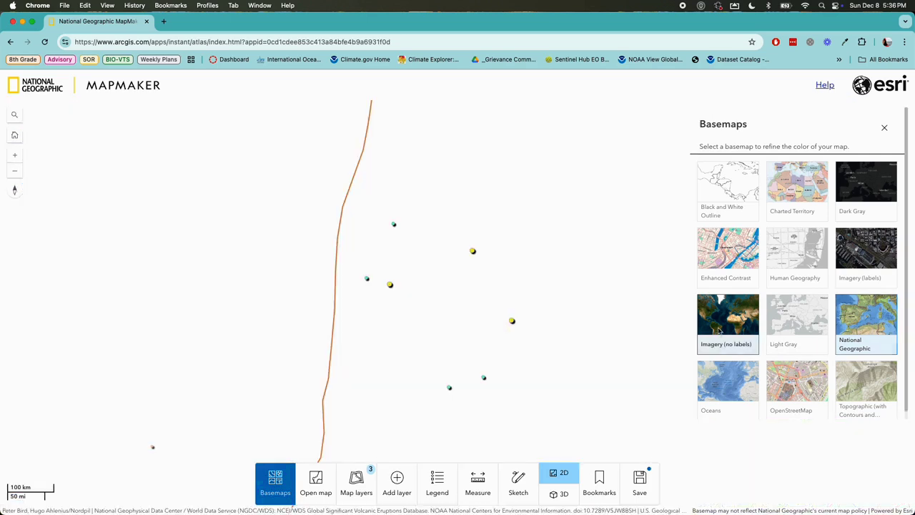
{"action": "left_click_drag", "start_coordinate": [536, 327], "coordinate": [448, 222]}
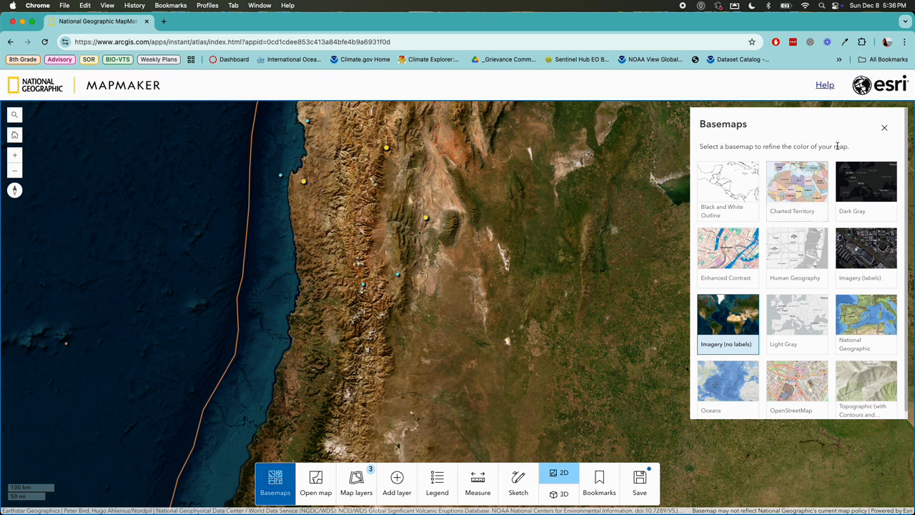
{"action": "left_click", "coordinate": [884, 129]}
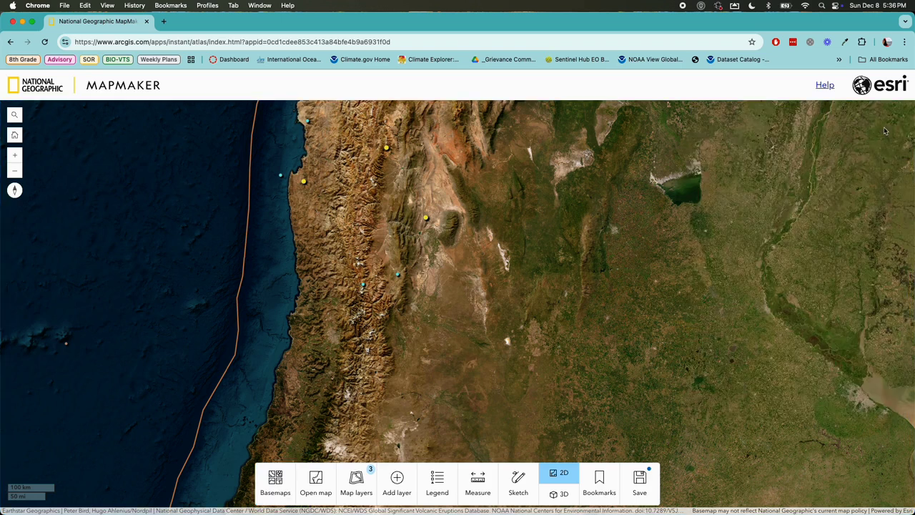